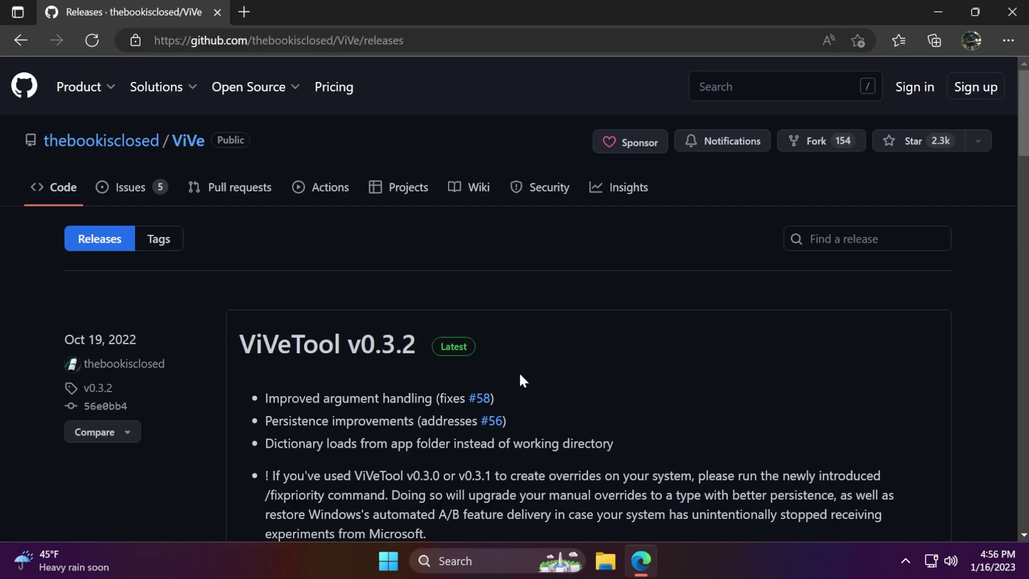
# Scroll the ViVeTool releases page down and back up
pyautogui.scroll(-5, 520, 378)
pyautogui.scroll(3, 503, 351)
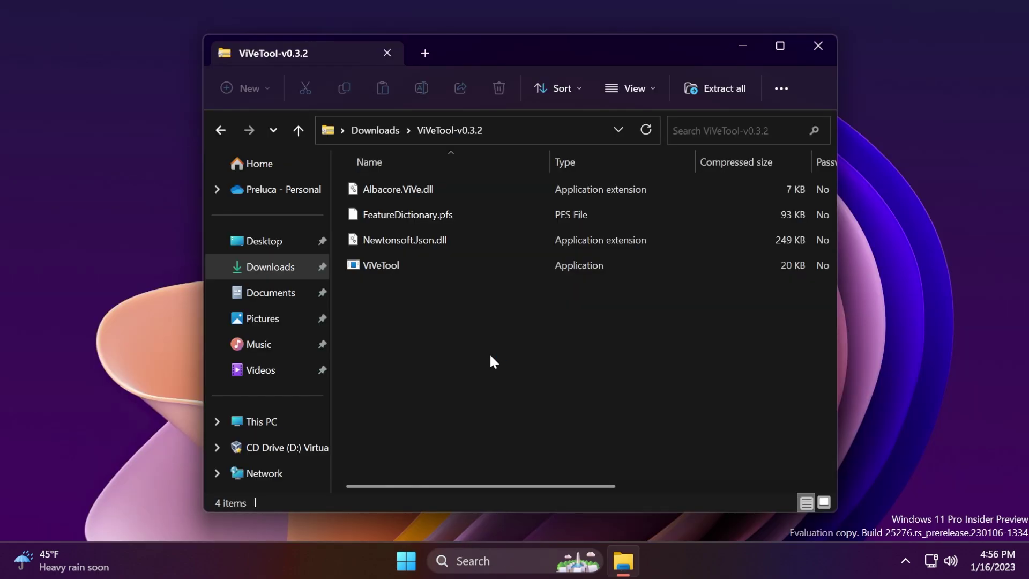
# Start Extract all and set C:\Windows\System32 as the extraction destination
pyautogui.click(713, 86)
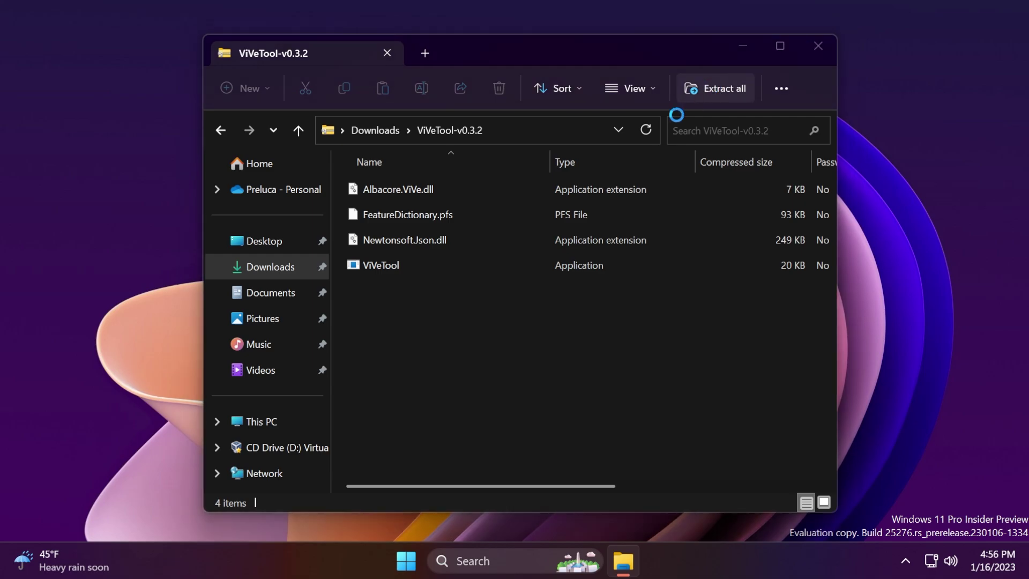
pyautogui.click(711, 203)
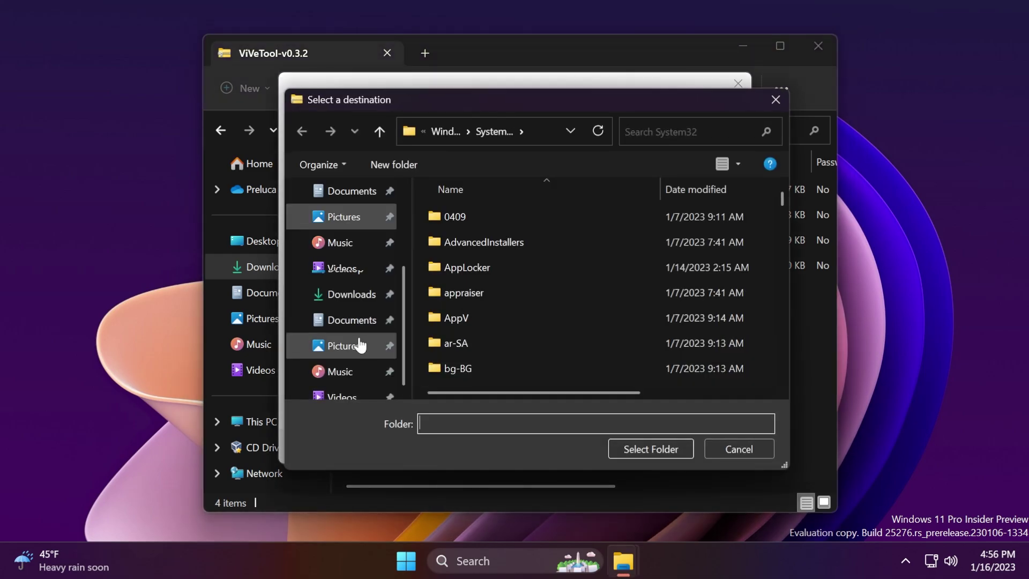
pyautogui.click(343, 321)
pyautogui.doubleClick(489, 224)
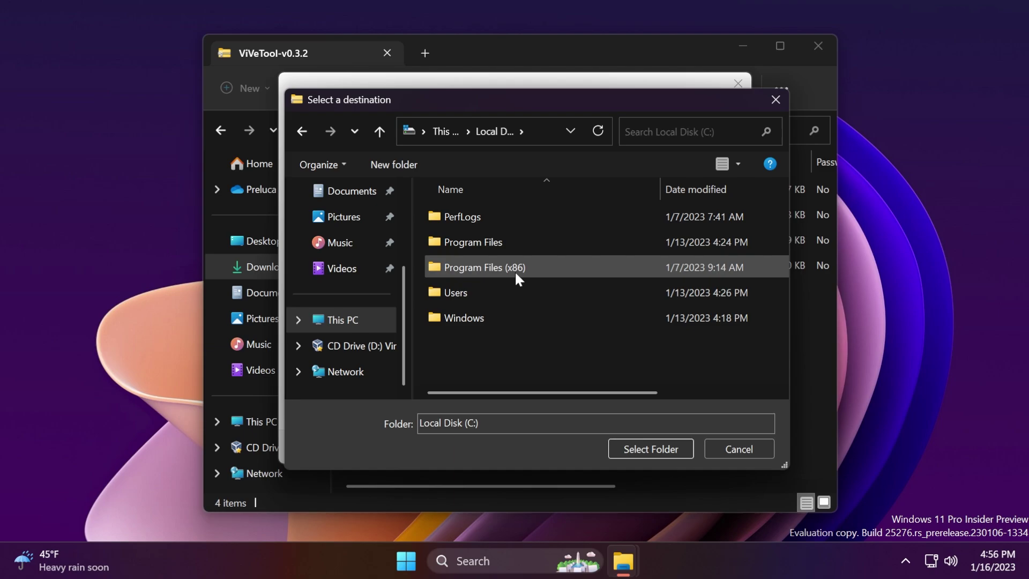
pyautogui.doubleClick(498, 320)
pyautogui.scroll(-20, 510, 265)
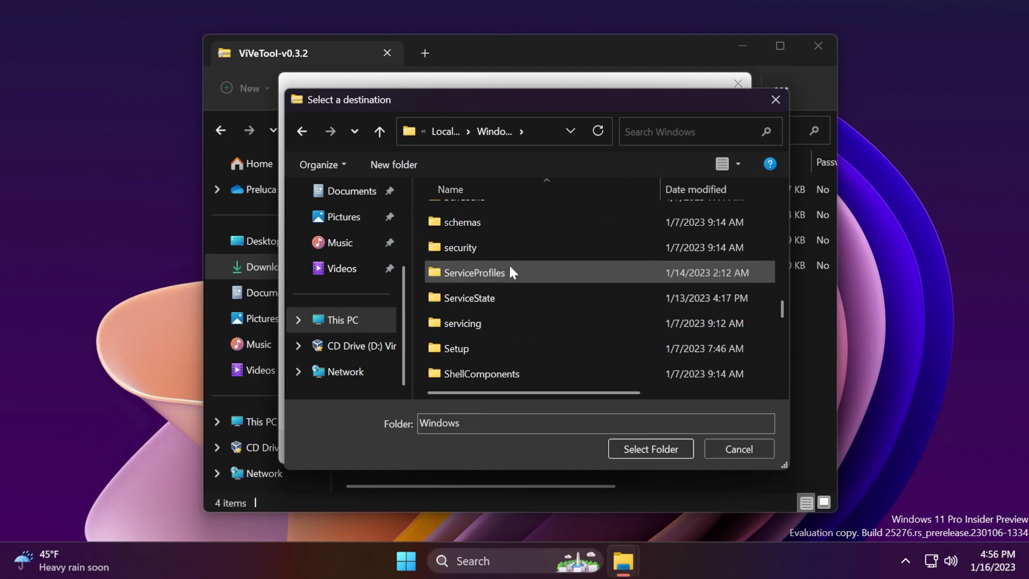
pyautogui.scroll(3, 509, 265)
pyautogui.scroll(-2, 507, 269)
pyautogui.doubleClick(503, 249)
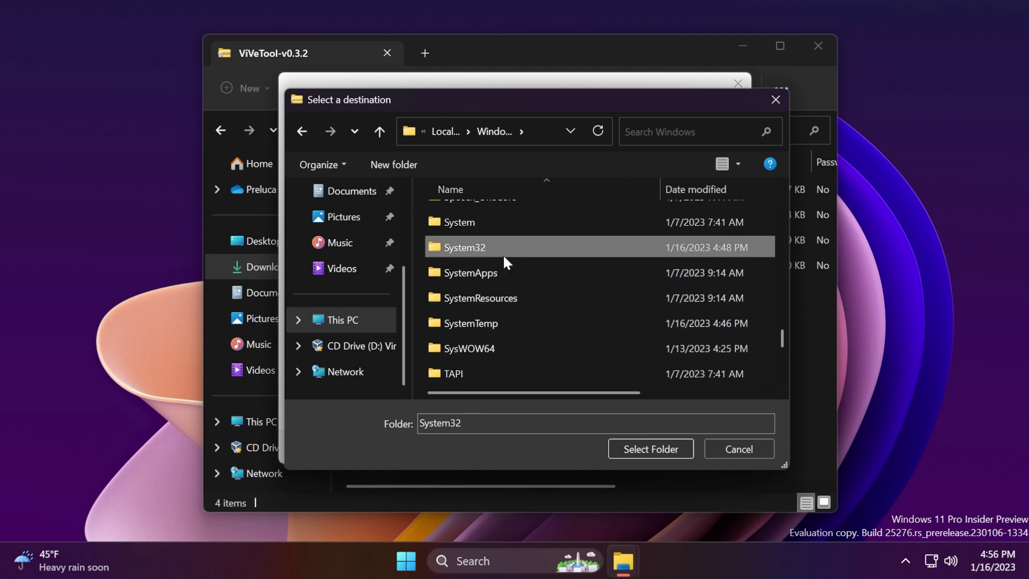
pyautogui.press('BackSpace')
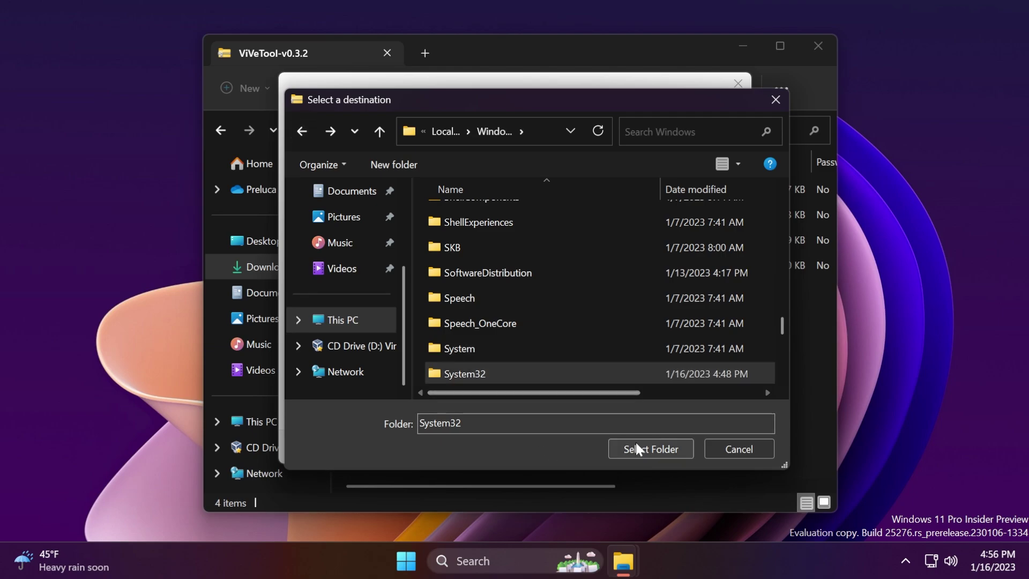
pyautogui.click(644, 449)
# Extract into System32, replacing the existing files with administrator permission
pyautogui.click(646, 446)
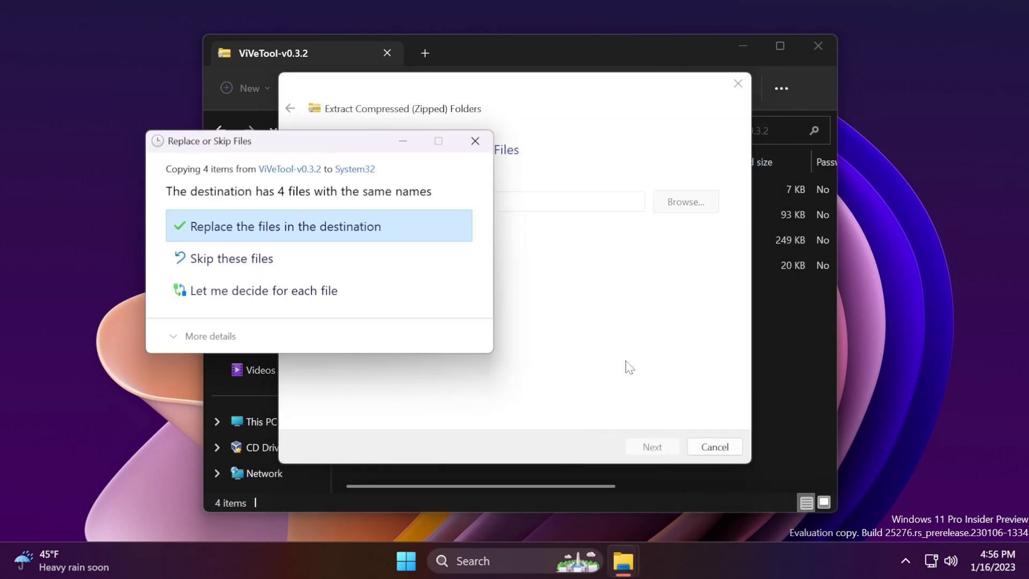
pyautogui.click(261, 225)
pyautogui.click(261, 258)
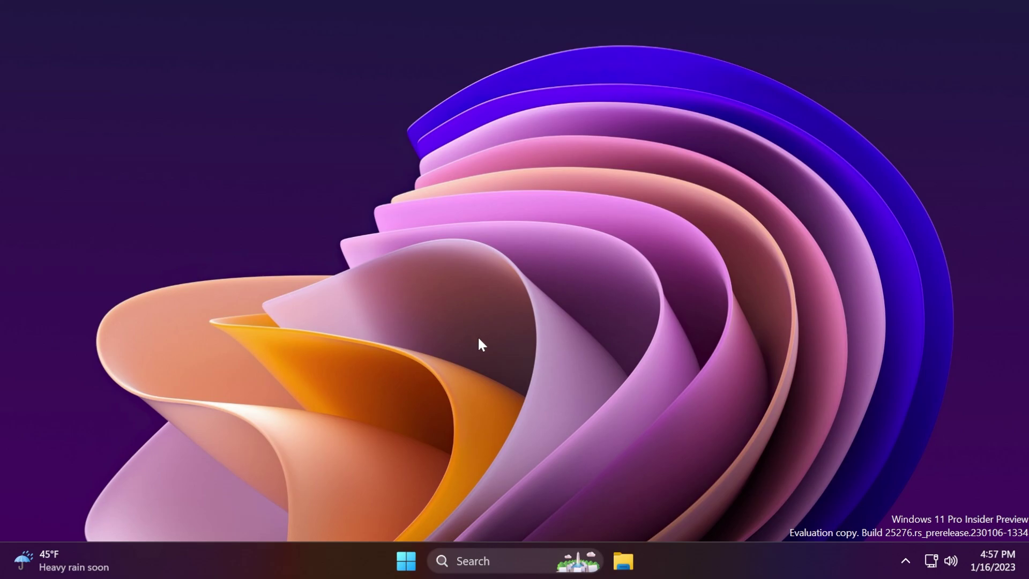
# Launch Command Prompt as administrator from a cmd search, approving User Account Control
pyautogui.press('super')
pyautogui.write('cmd')
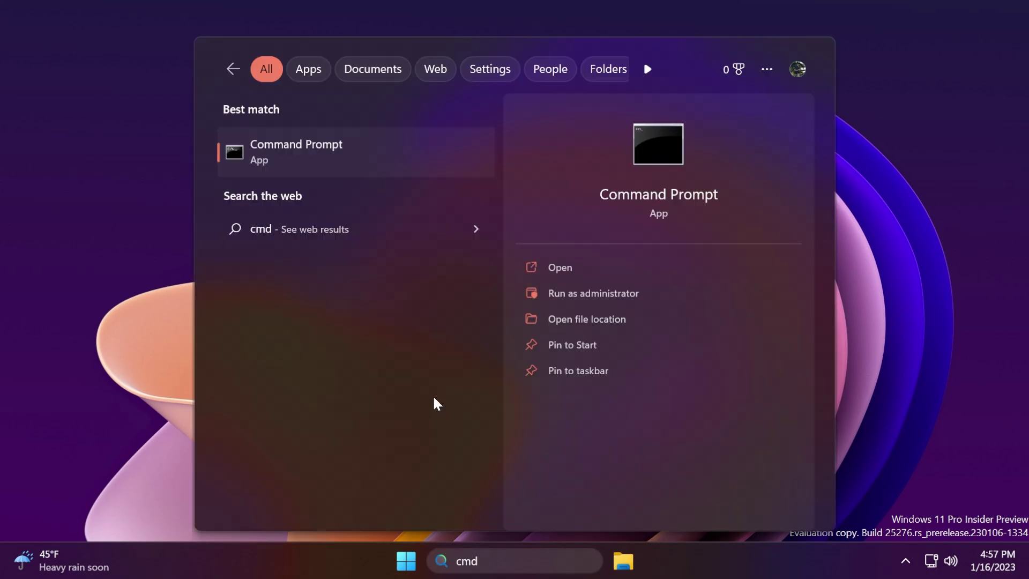
pyautogui.hotkey('shift', 'F10')
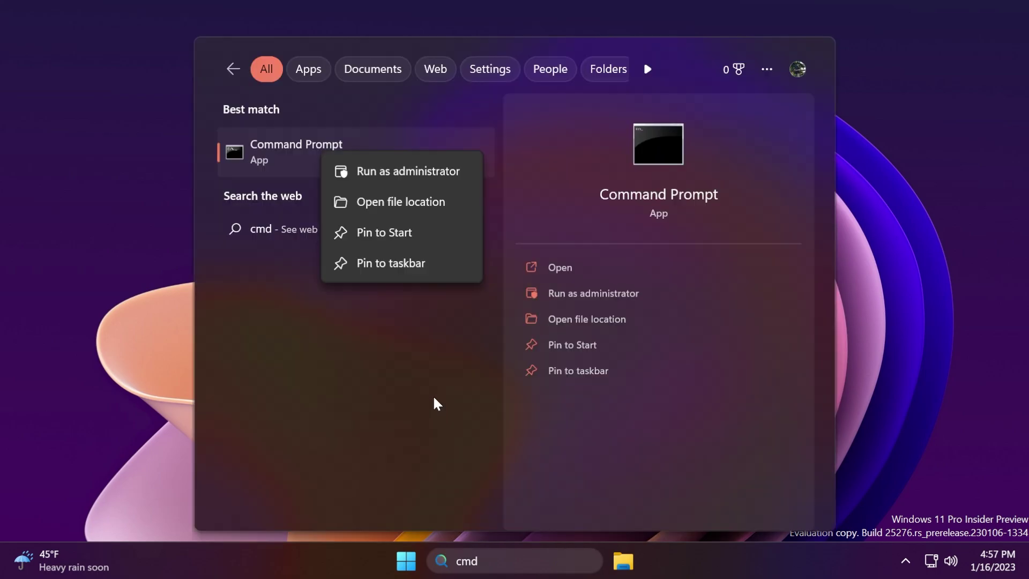
pyautogui.click(580, 295)
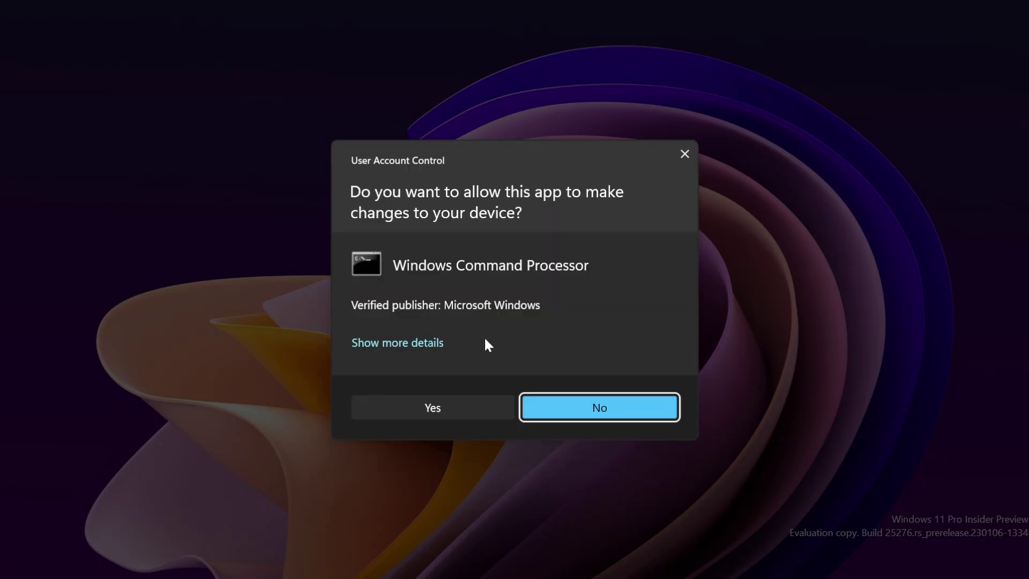
pyautogui.click(464, 408)
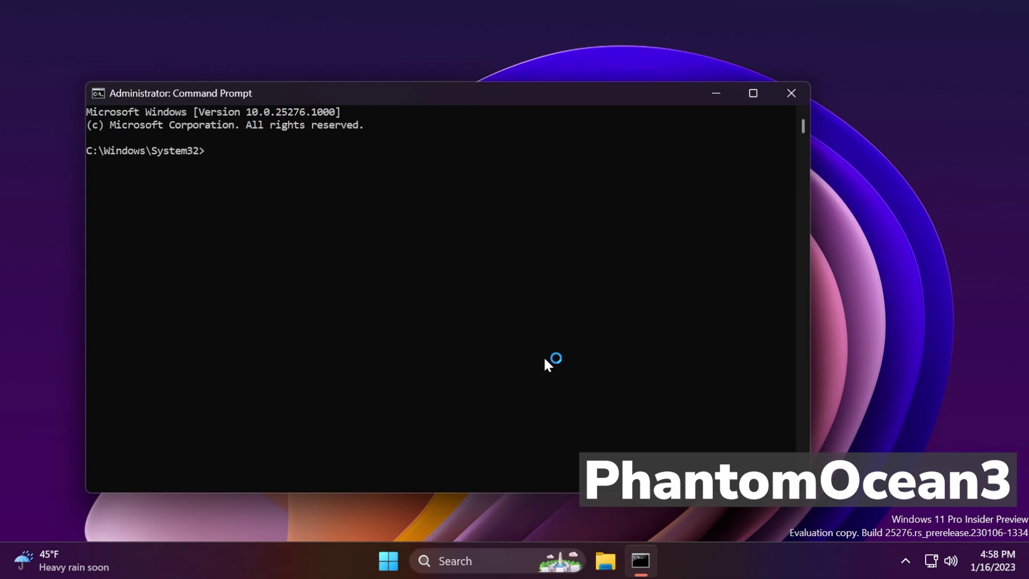
# Run vivetool /enable /id:40112637, then close Command Prompt once it succeeds
pyautogui.click(392, 231)
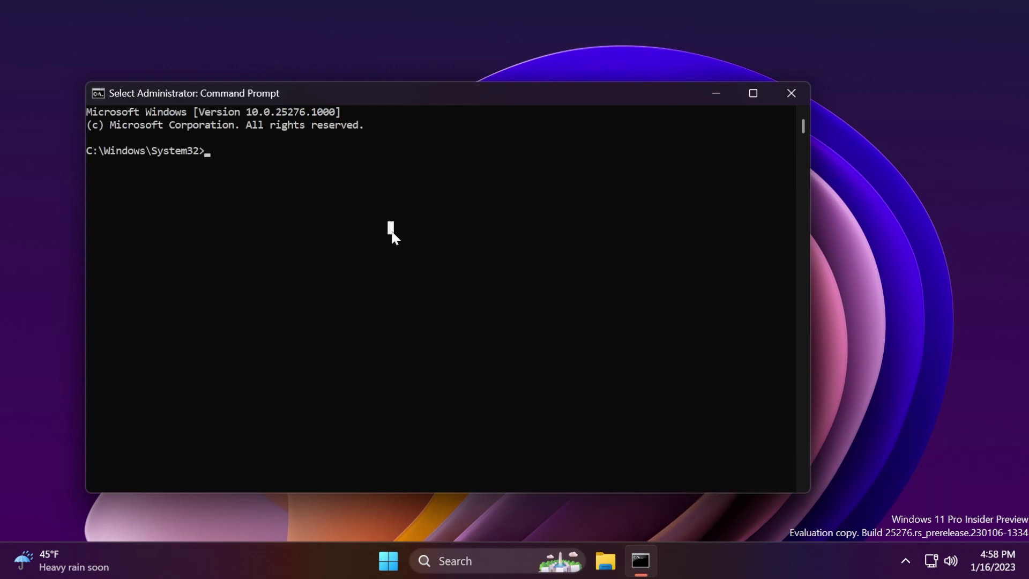
pyautogui.write('viveto')
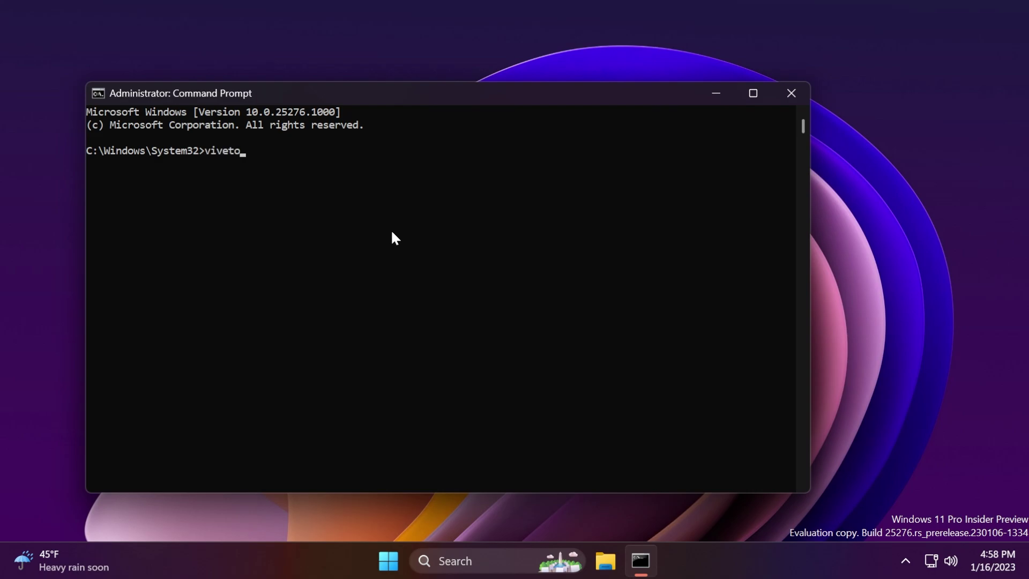
pyautogui.write('ol /enable /id:')
pyautogui.write('40112637')
pyautogui.press('Return')
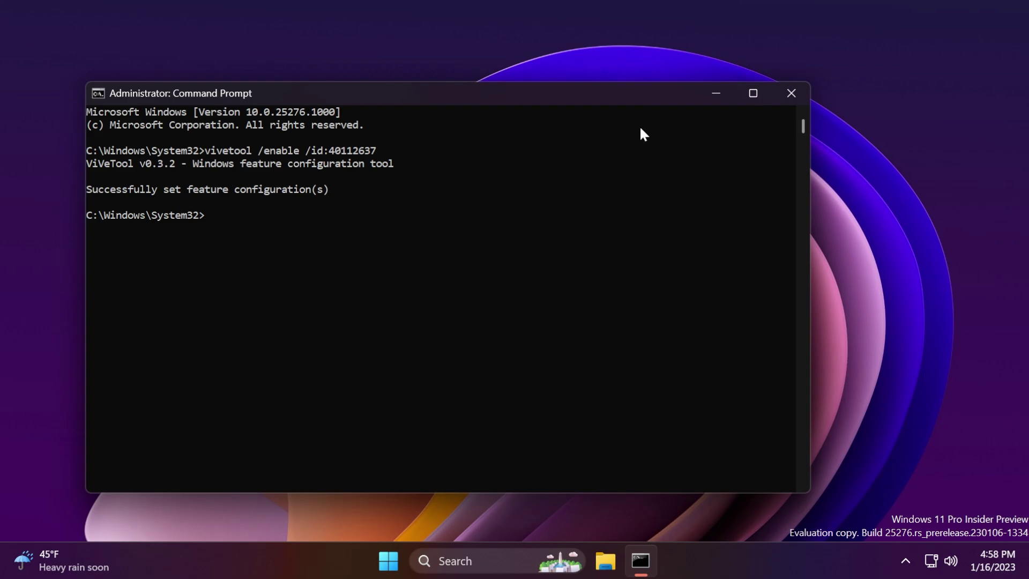
pyautogui.click(792, 94)
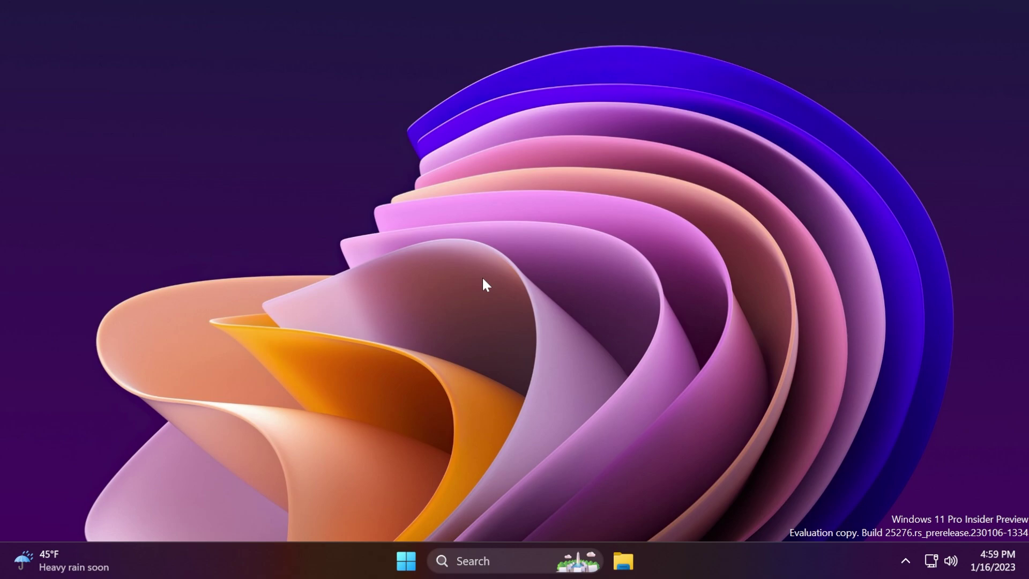
# Open an elevated Command Prompt from a cmd search
pyautogui.click(485, 558)
pyautogui.write('cmd')
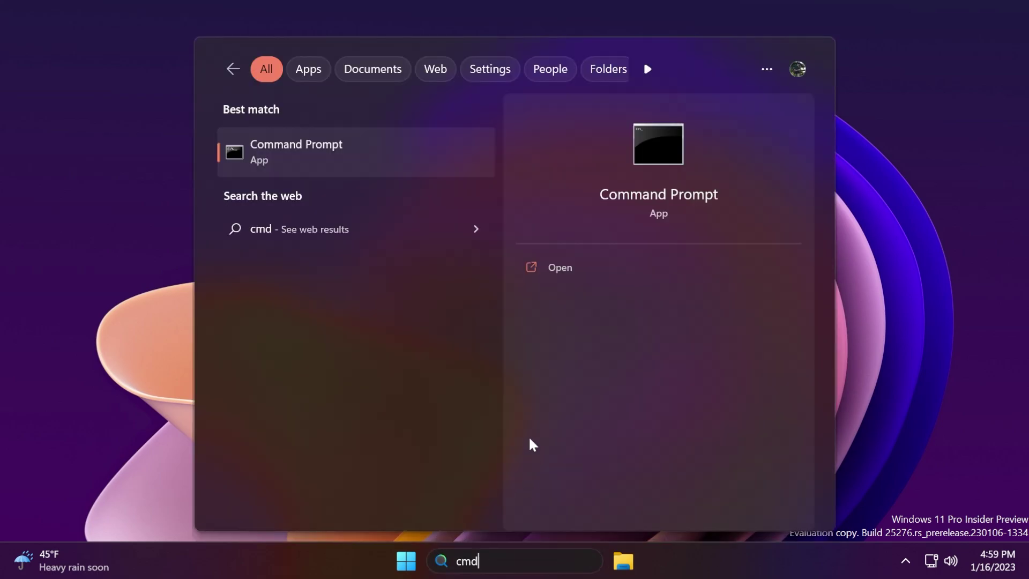
pyautogui.hotkey('ctrl', 'shift', 'Return')
pyautogui.click(389, 276)
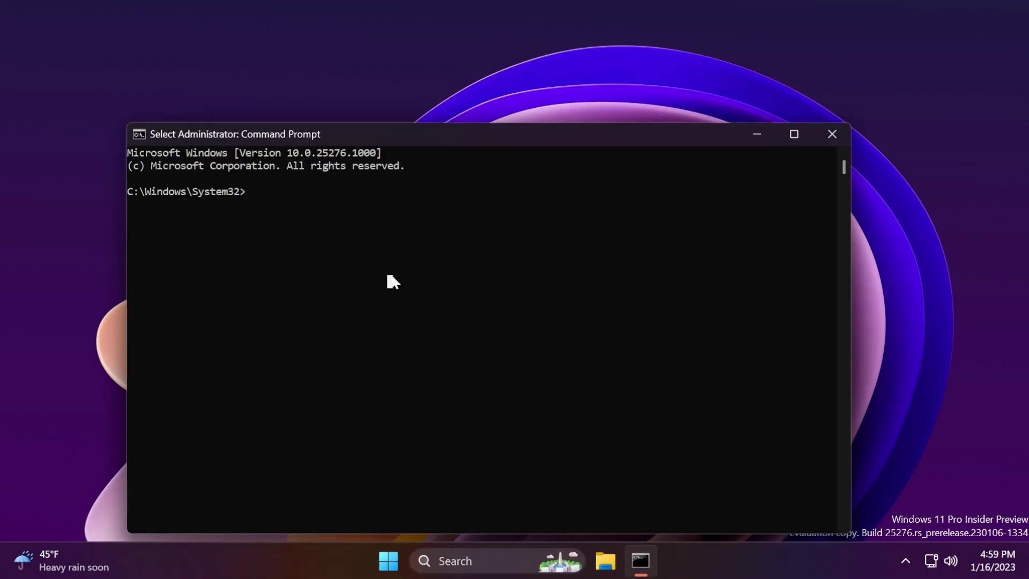
# Enable ViVeTool feature IDs 40430431 and 34924843, then close the console
pyautogui.write('vivetool')
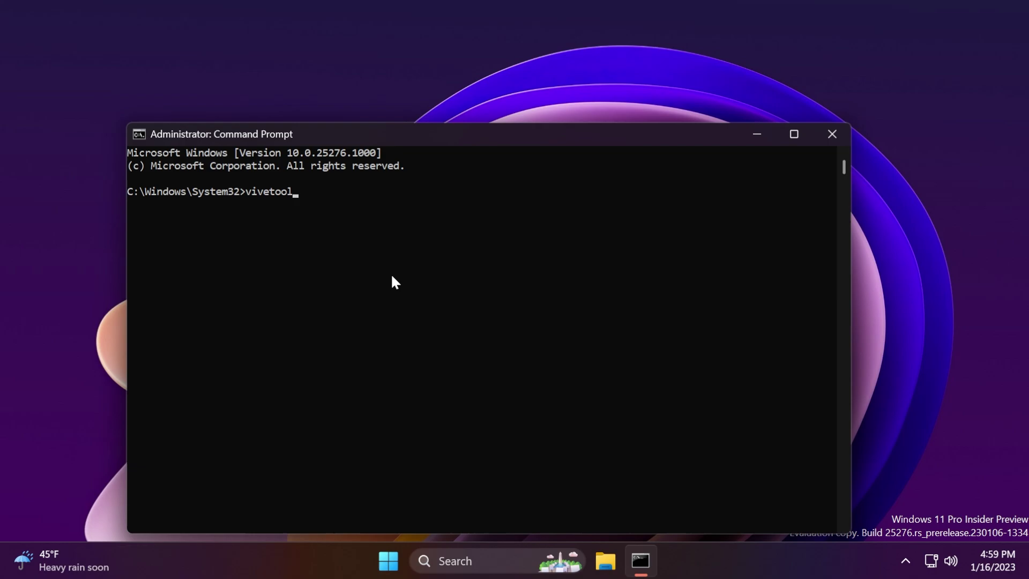
pyautogui.write(' /enable /id:')
pyautogui.write('40430431')
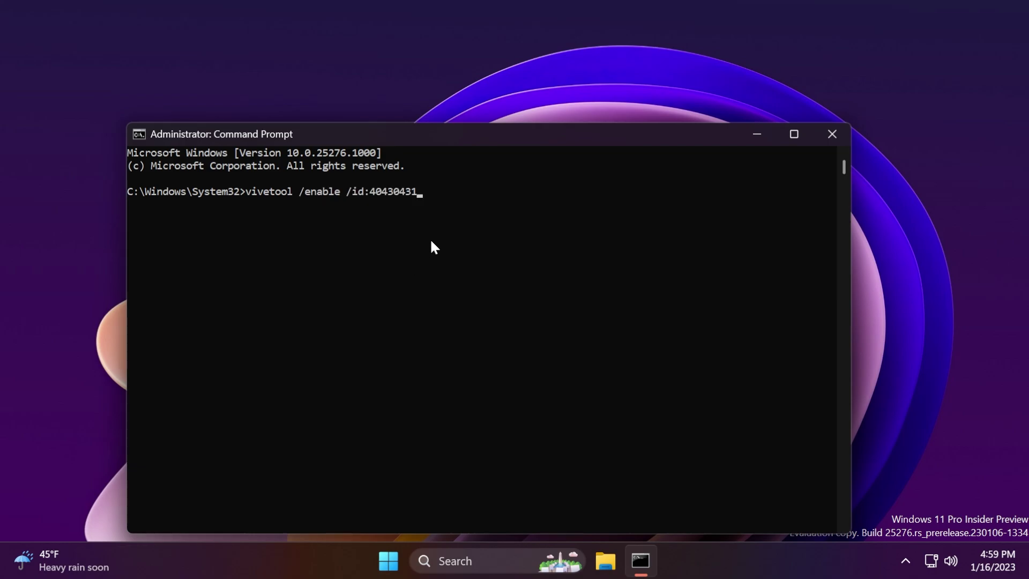
pyautogui.press('Return')
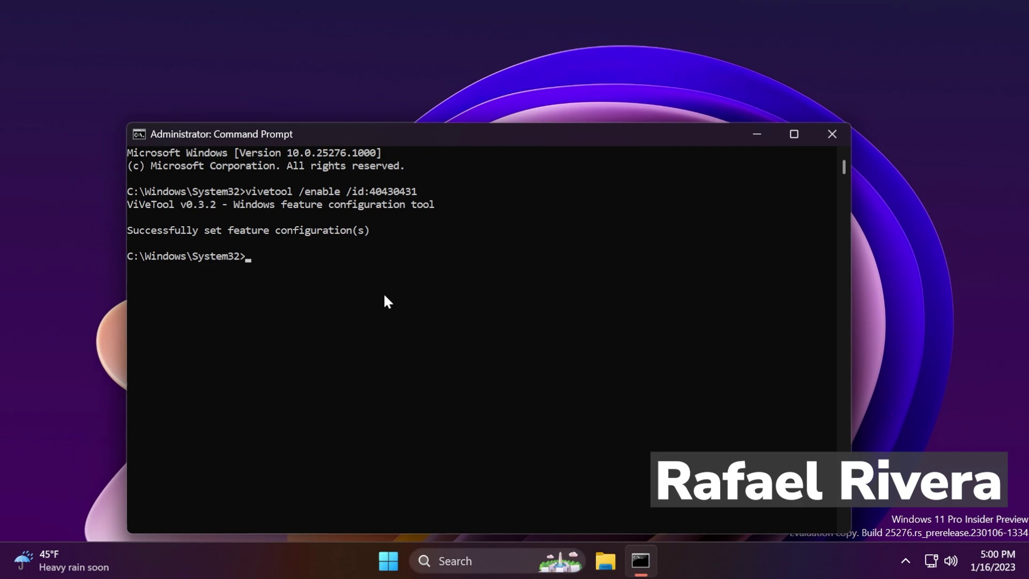
pyautogui.click(347, 283)
pyautogui.write('vive')
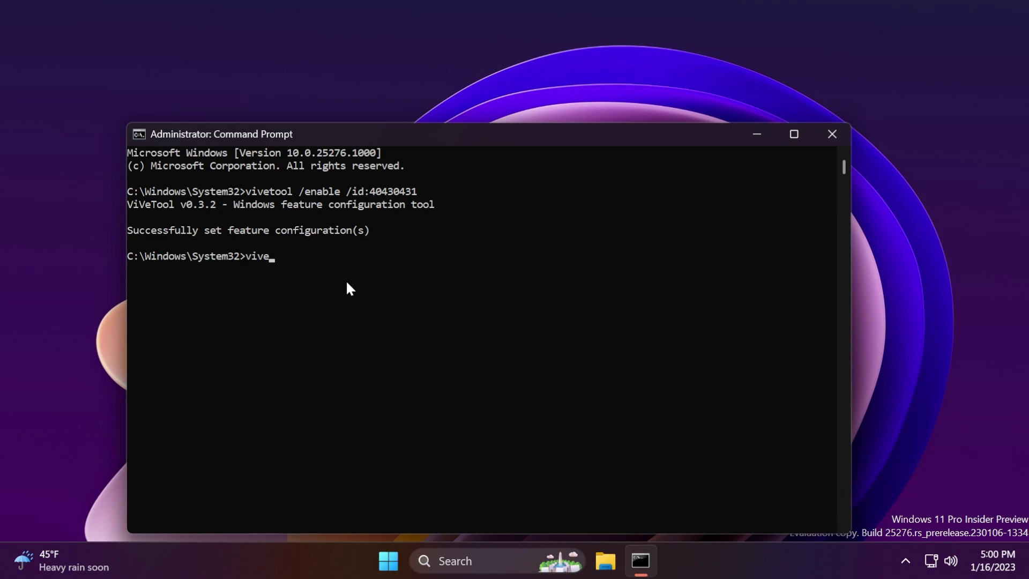
pyautogui.write('tool /ea')
pyautogui.write('able /id:34924843')
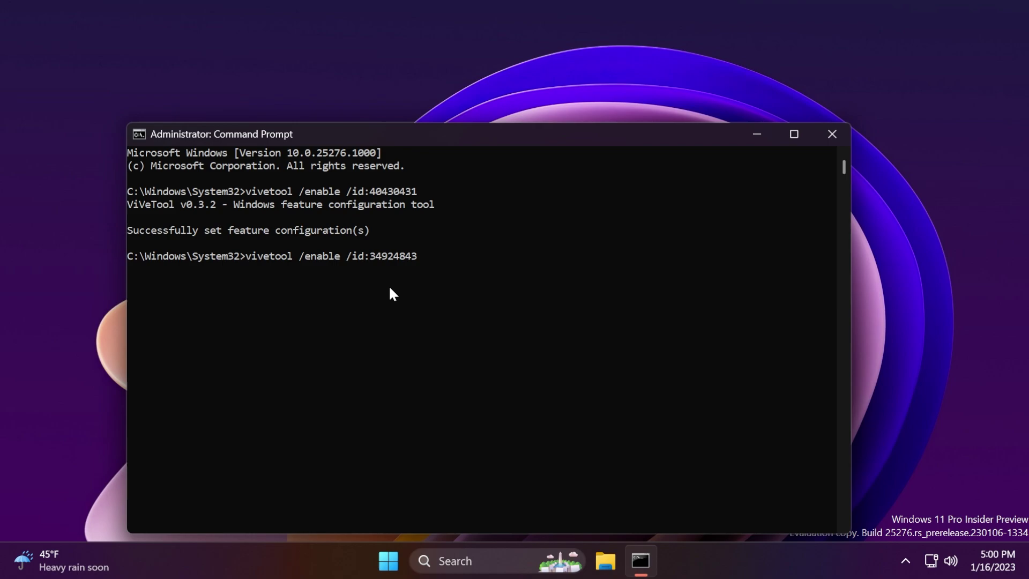
pyautogui.press('Return')
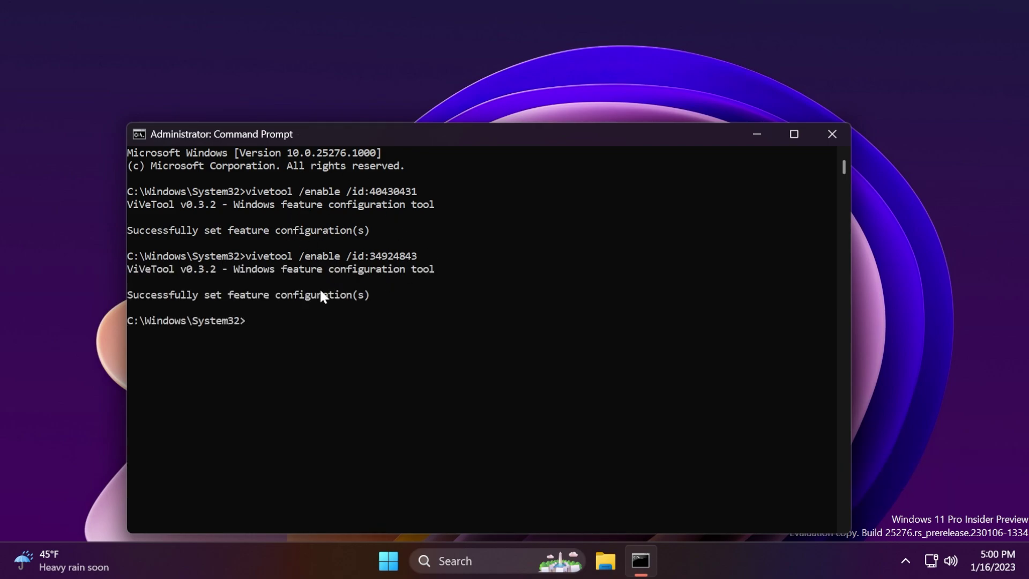
pyautogui.click(831, 135)
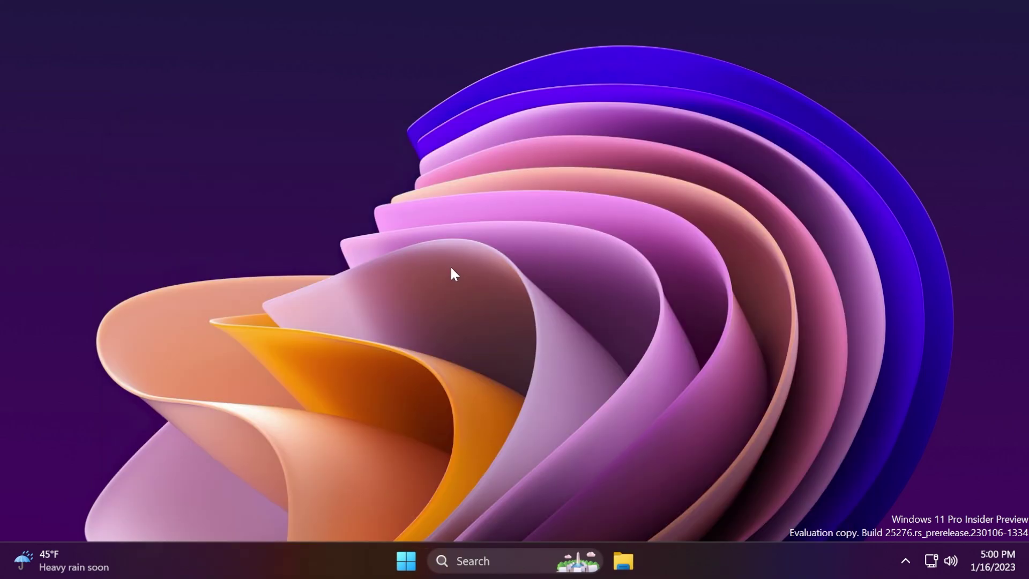
# Open Task Manager from the taskbar on its Details page
pyautogui.rightClick(705, 568)
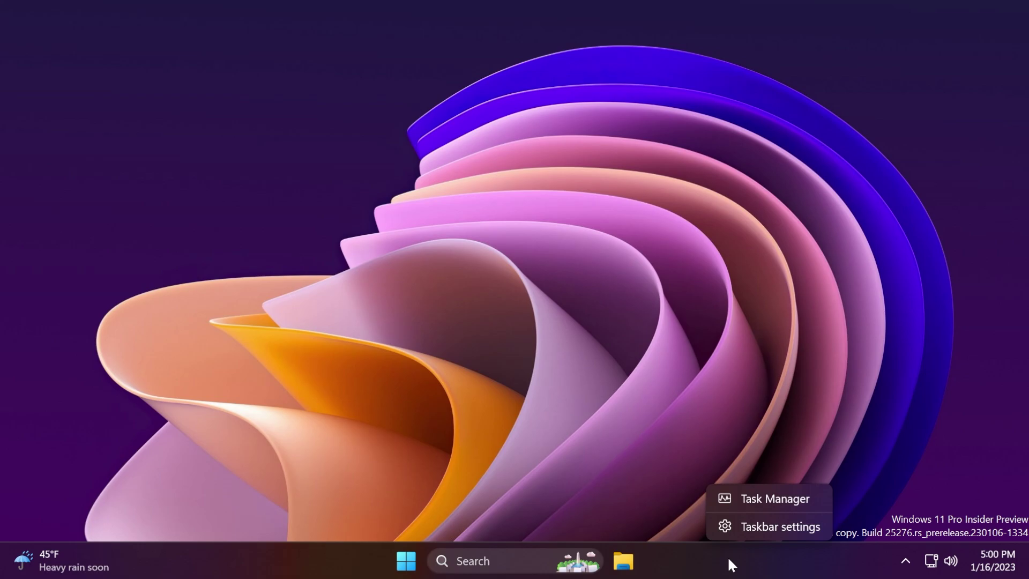
pyautogui.click(751, 501)
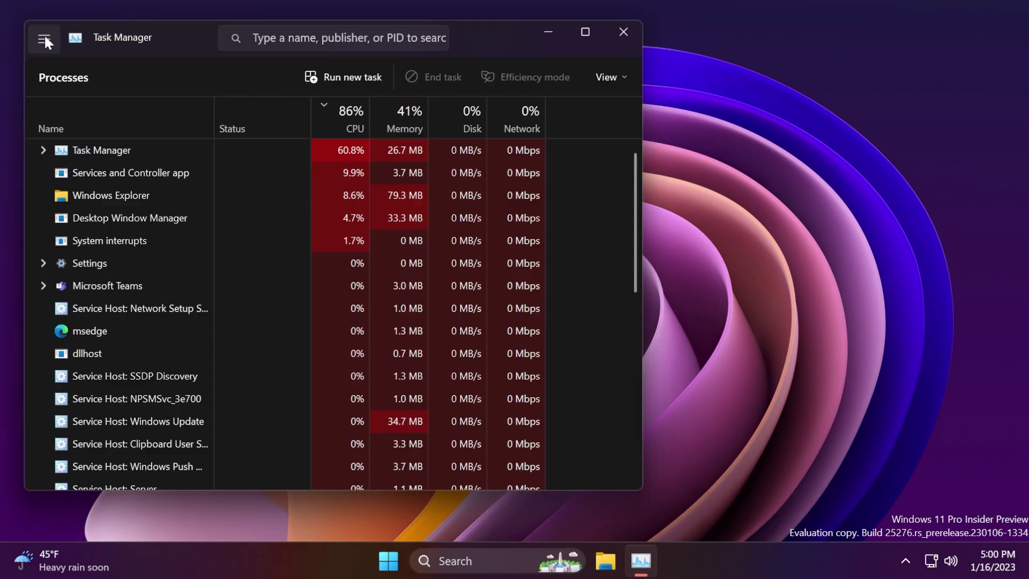
pyautogui.click(43, 38)
pyautogui.click(81, 233)
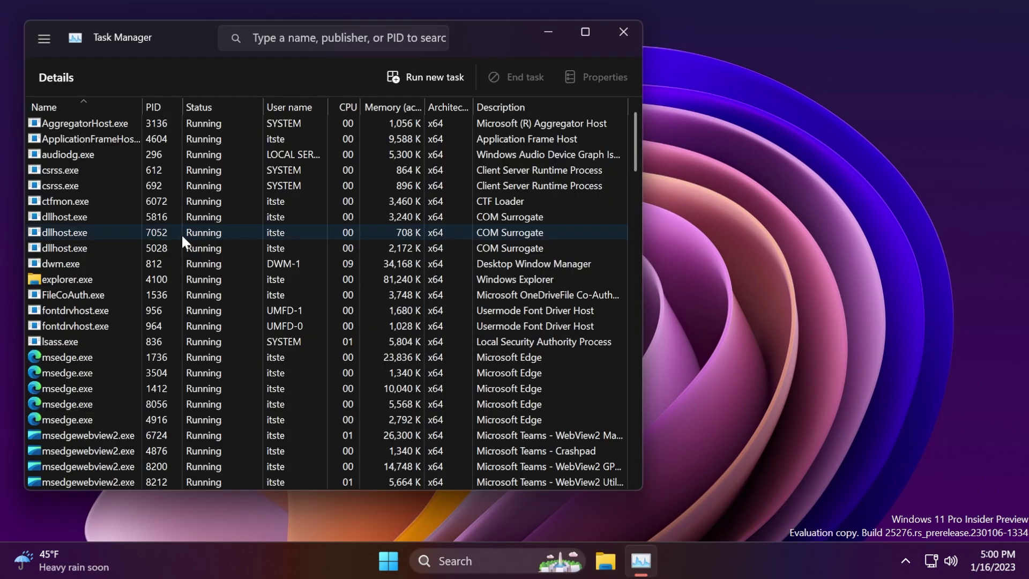
# Create a memory dump file of ctfmon.exe and dismiss the confirmation
pyautogui.rightClick(68, 199)
pyautogui.moveTo(186, 282)
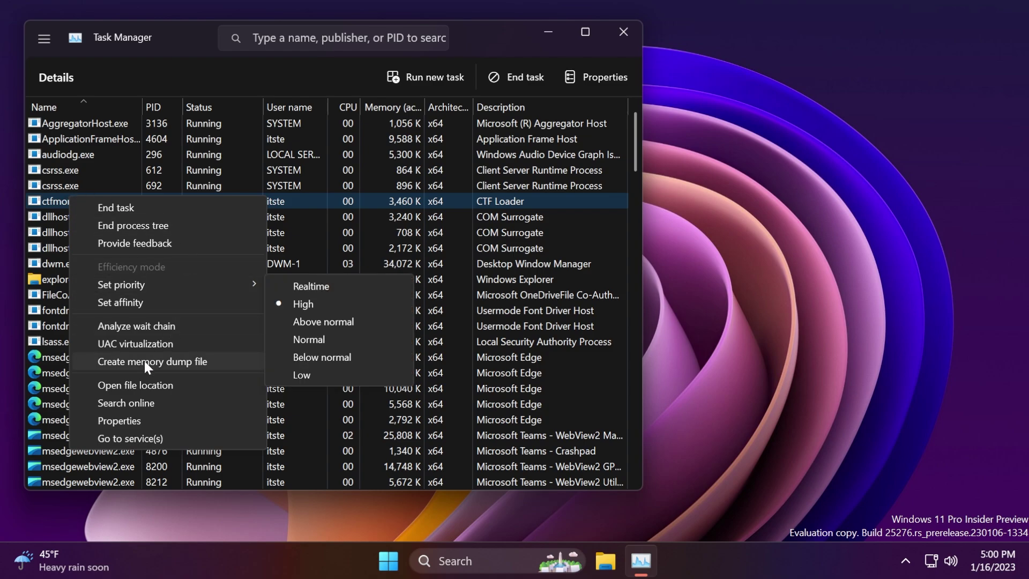
pyautogui.click(200, 362)
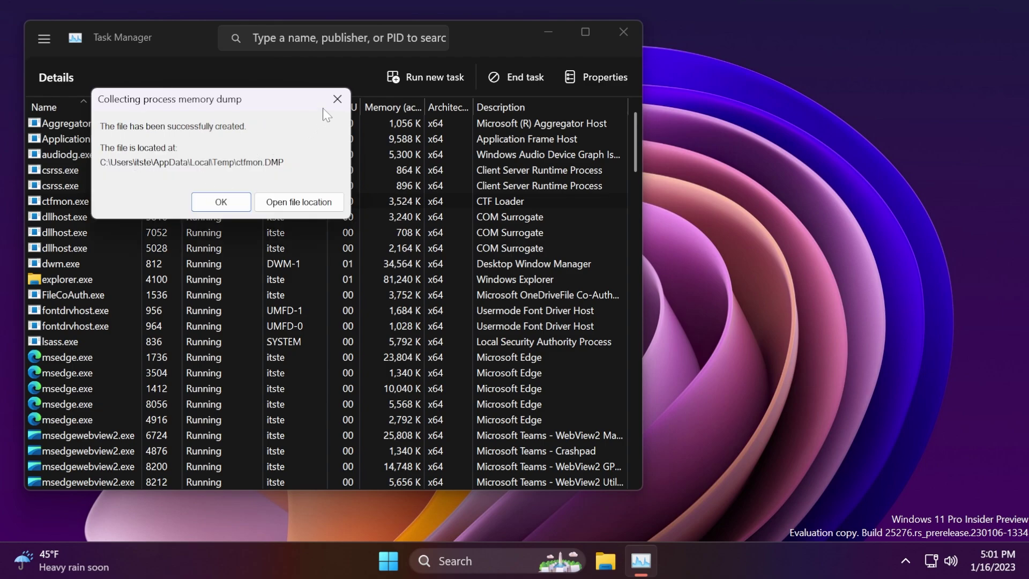
pyautogui.click(337, 99)
# View the Live kernel memory dump options in Task Manager Settings, then close it
pyautogui.click(41, 37)
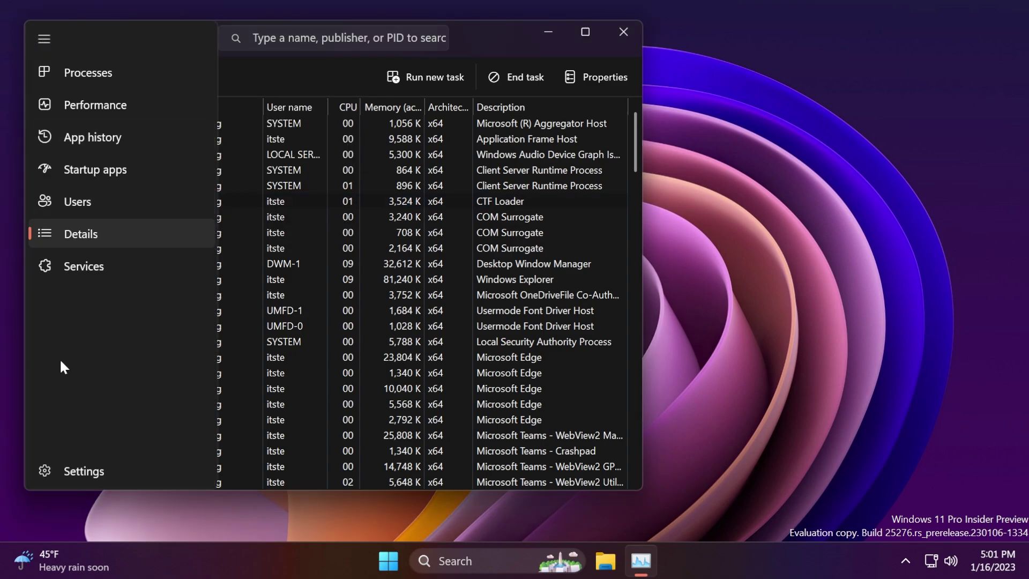
pyautogui.click(91, 472)
pyautogui.scroll(-5, 343, 240)
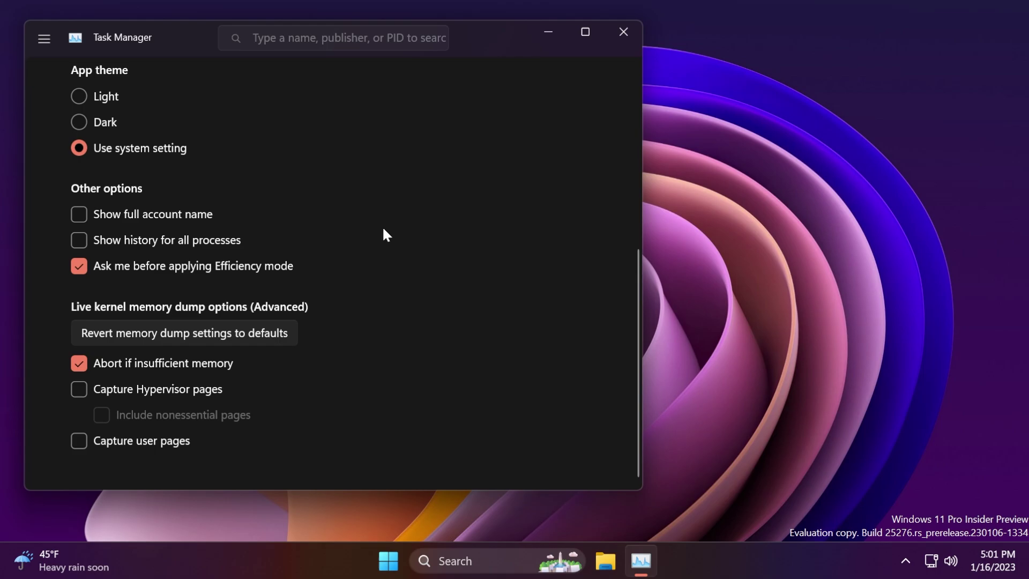
pyautogui.hotkey('alt', 'F4')
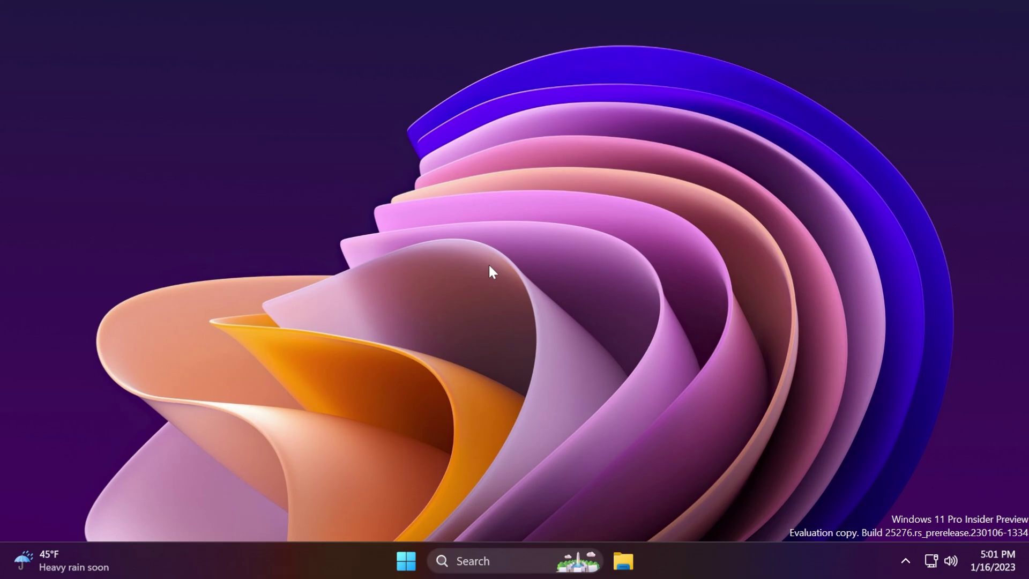
# Open Command Prompt via a cmd search, enable feature 41540372, and close it
pyautogui.press('super+s')
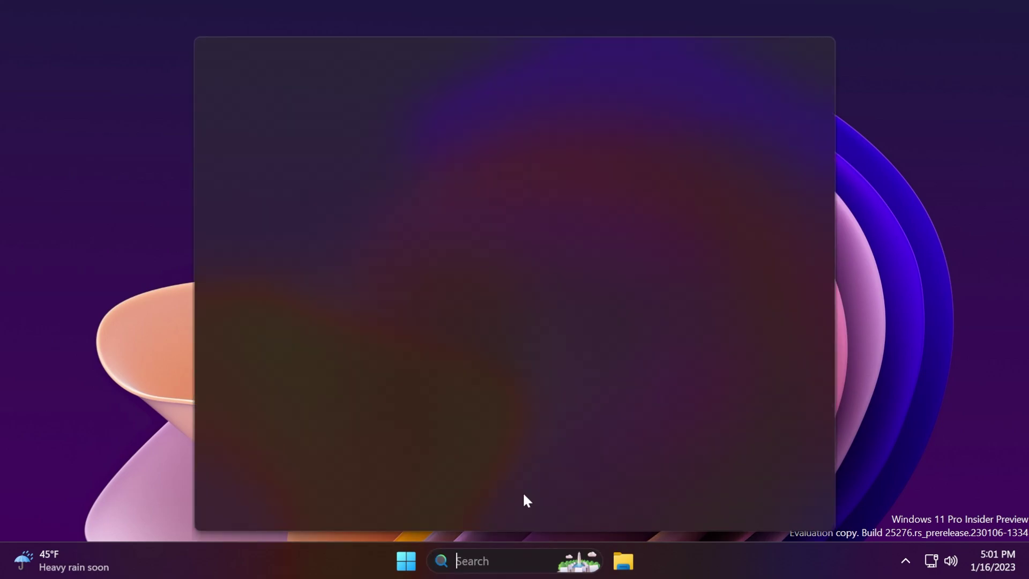
pyautogui.write('cmd')
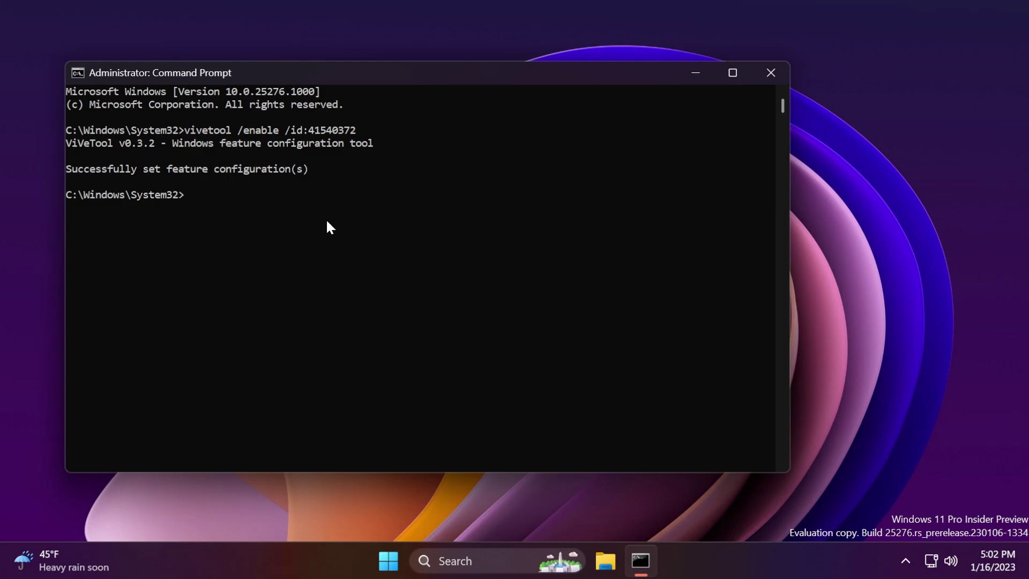
pyautogui.click(771, 73)
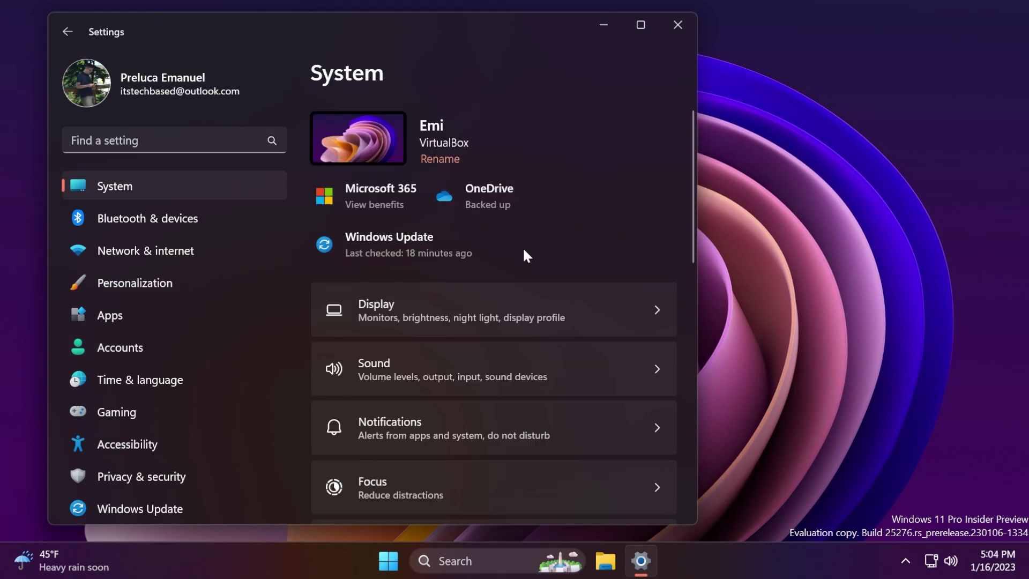
# Scroll the System page briefly, then close Settings
pyautogui.scroll(-2, 519, 246)
pyautogui.scroll(2, 519, 257)
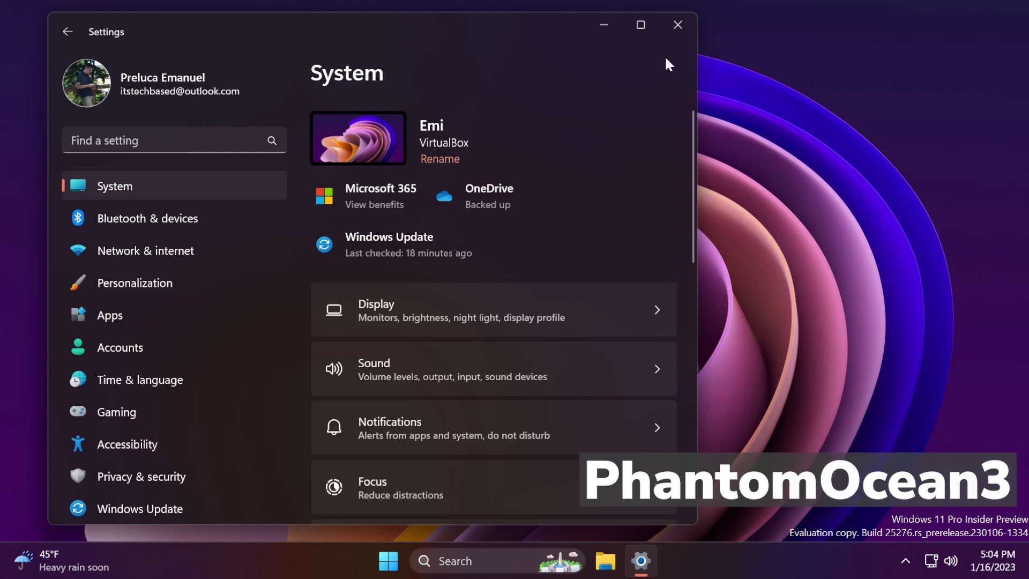
pyautogui.click(677, 24)
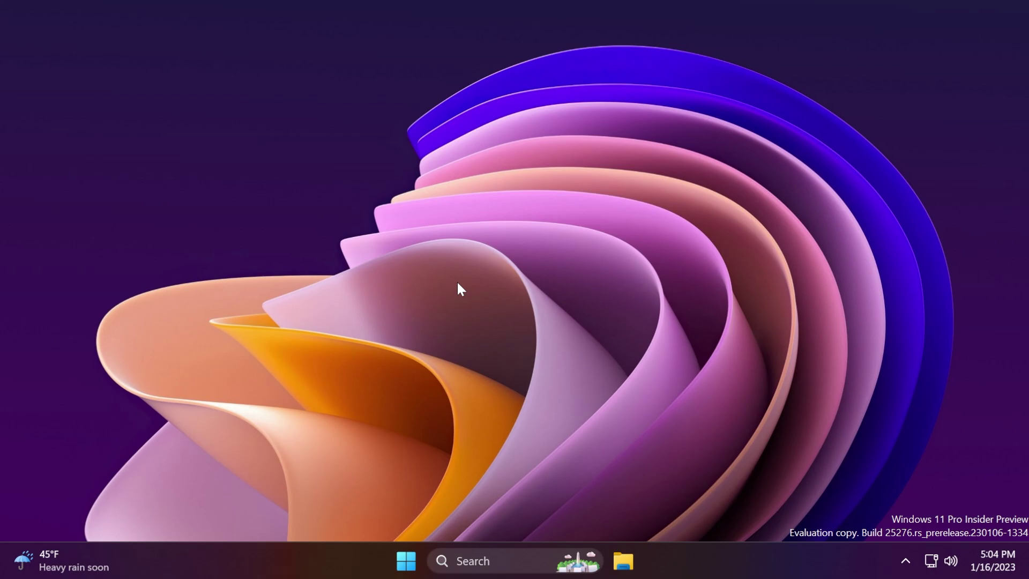
# Search Windows for cmd to open Command Prompt
pyautogui.press('super+s')
pyautogui.write('cmd')
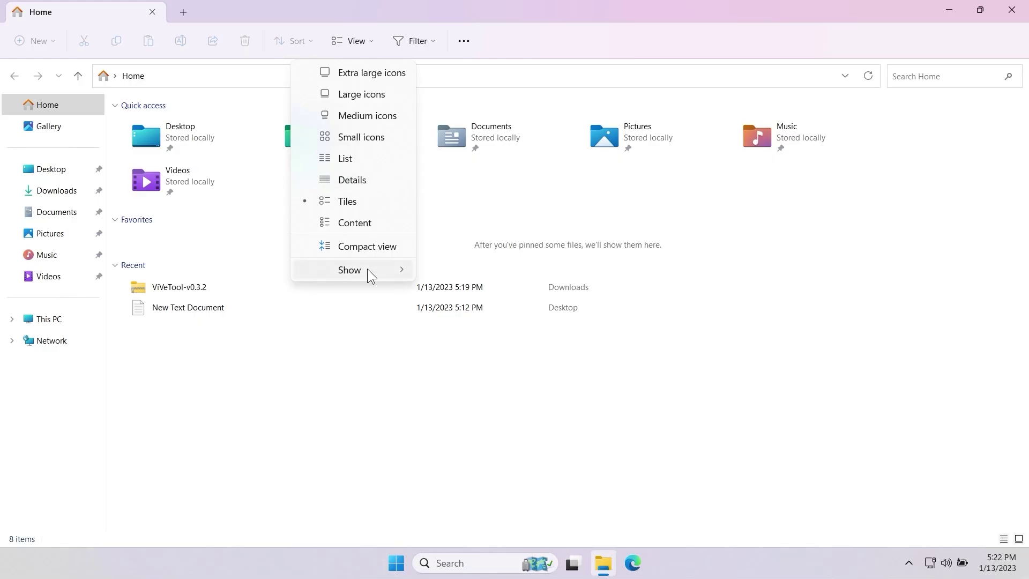
# Turn on File Explorer's Details pane and widen it
pyautogui.moveTo(368, 268)
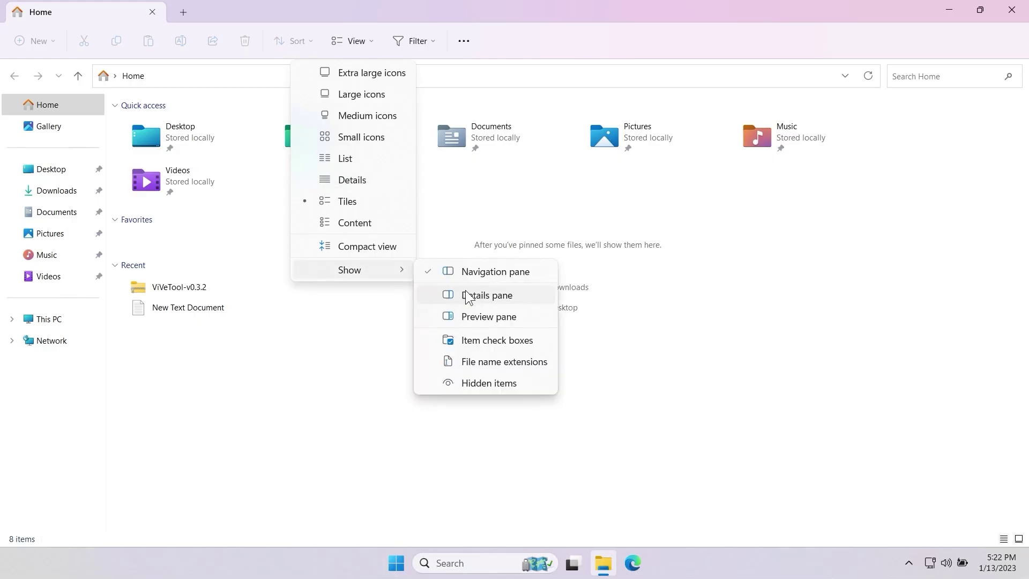
pyautogui.click(466, 295)
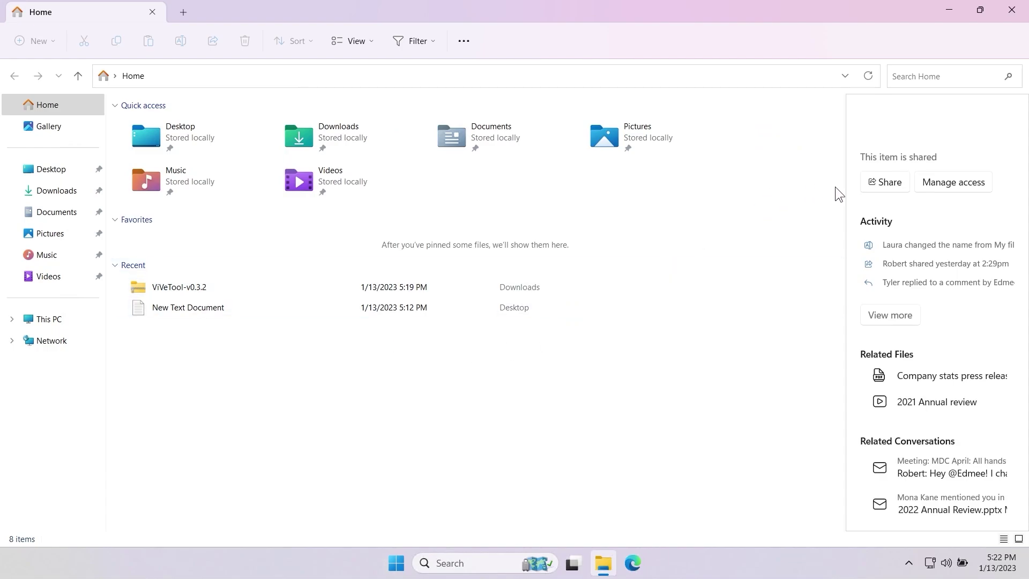
pyautogui.moveTo(846, 190); pyautogui.dragTo(693, 193)
# Review the Desktop folder's expanded activity, then select the wallpaperbetter.com_1920x1080 image in Downloads
pyautogui.click(193, 136)
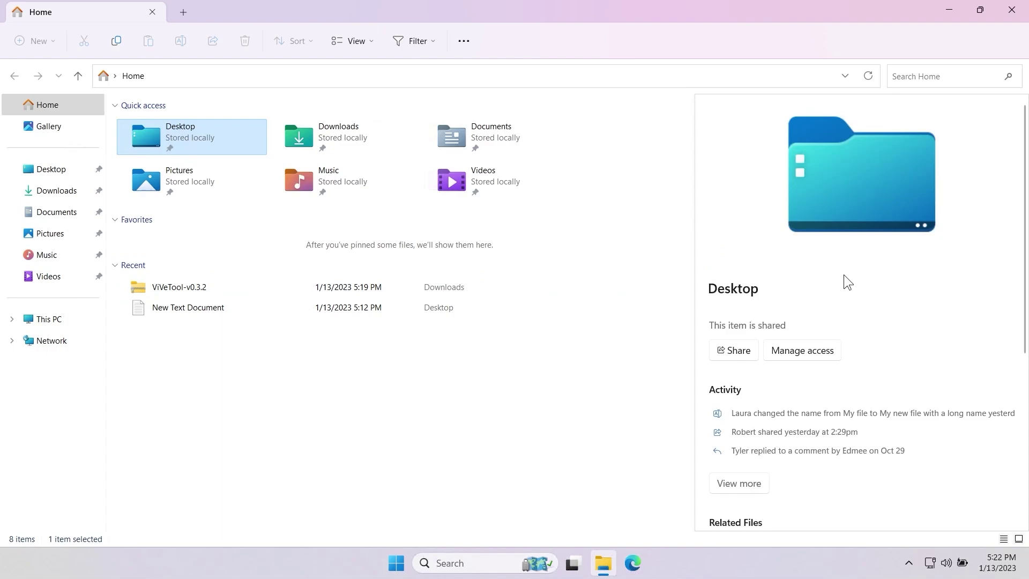
pyautogui.scroll(-2, 798, 236)
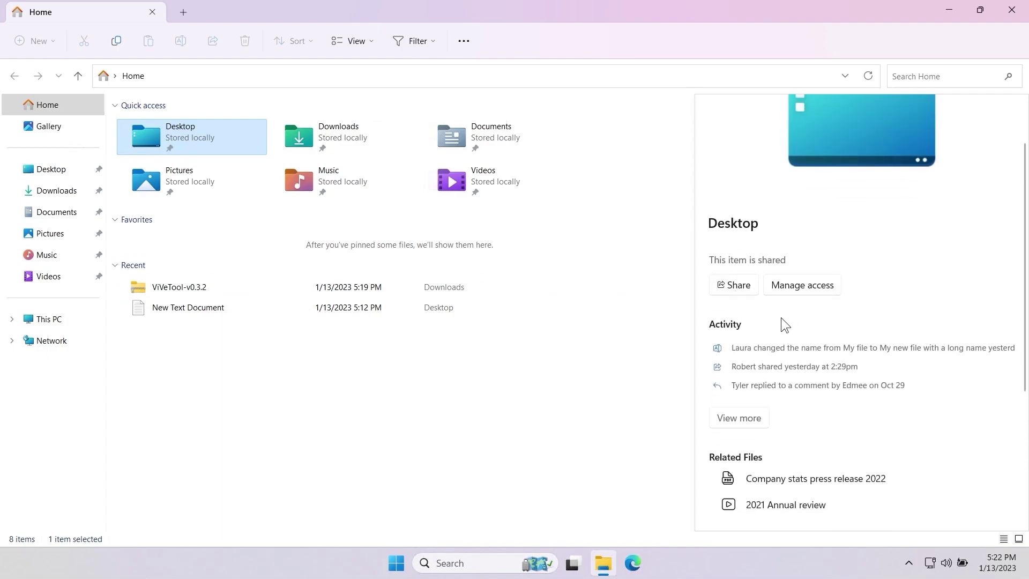
pyautogui.scroll(-4, 780, 317)
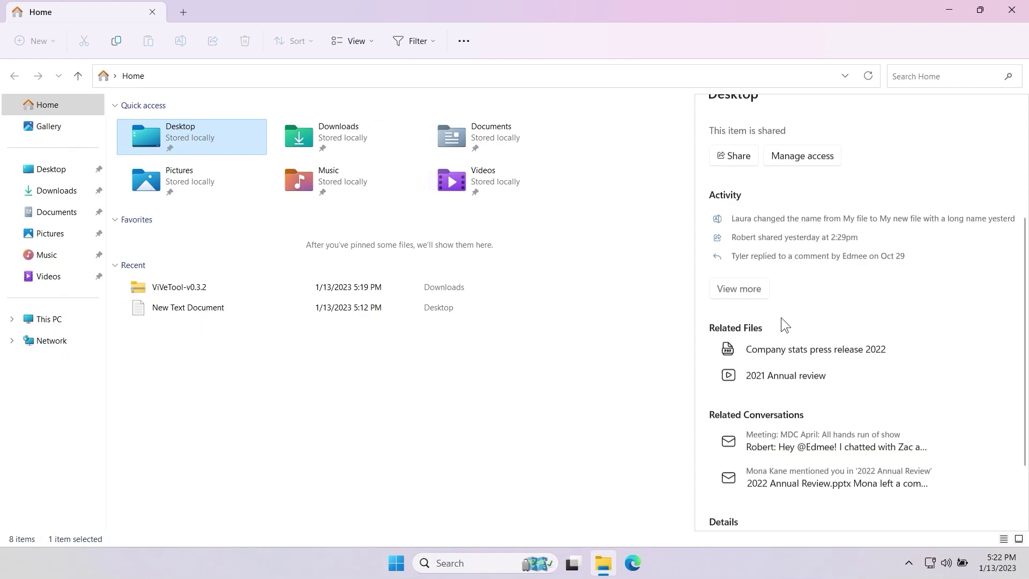
pyautogui.click(747, 287)
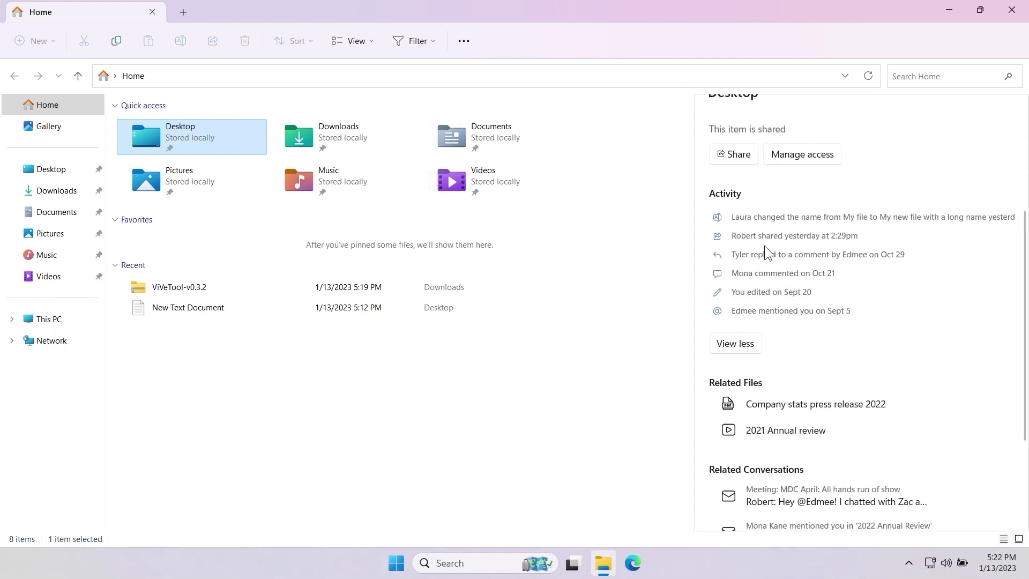
pyautogui.scroll(-5, 768, 252)
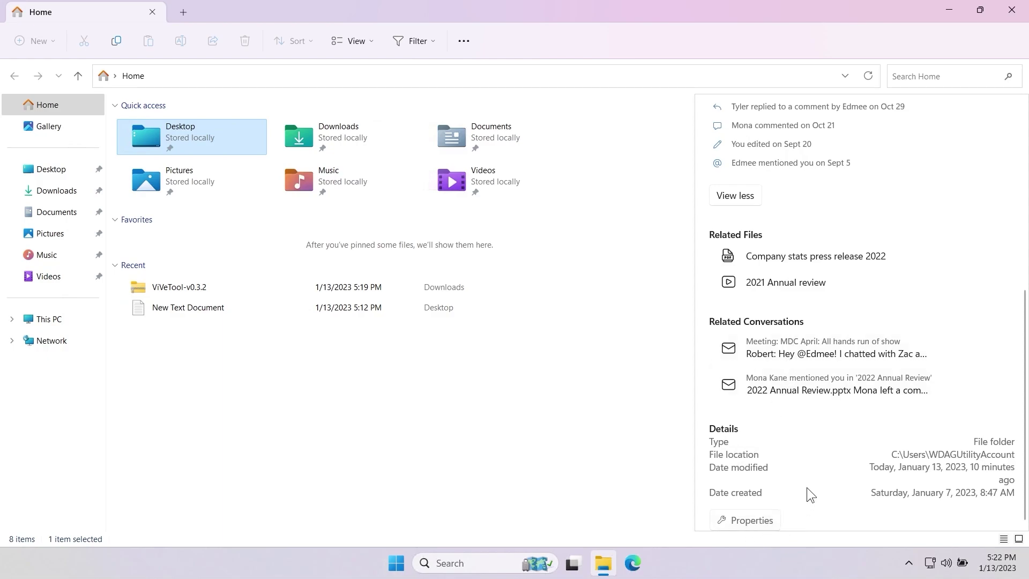
pyautogui.doubleClick(322, 134)
pyautogui.click(213, 142)
# Scroll further down the wallpaperbetter.com_1920x1080 image's details in the Details pane
pyautogui.scroll(-8, 799, 321)
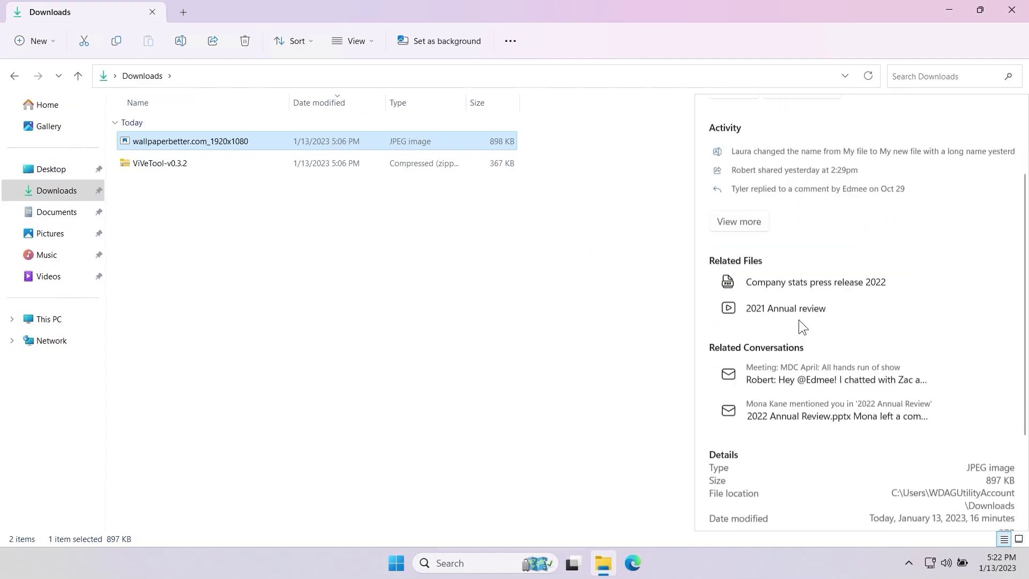